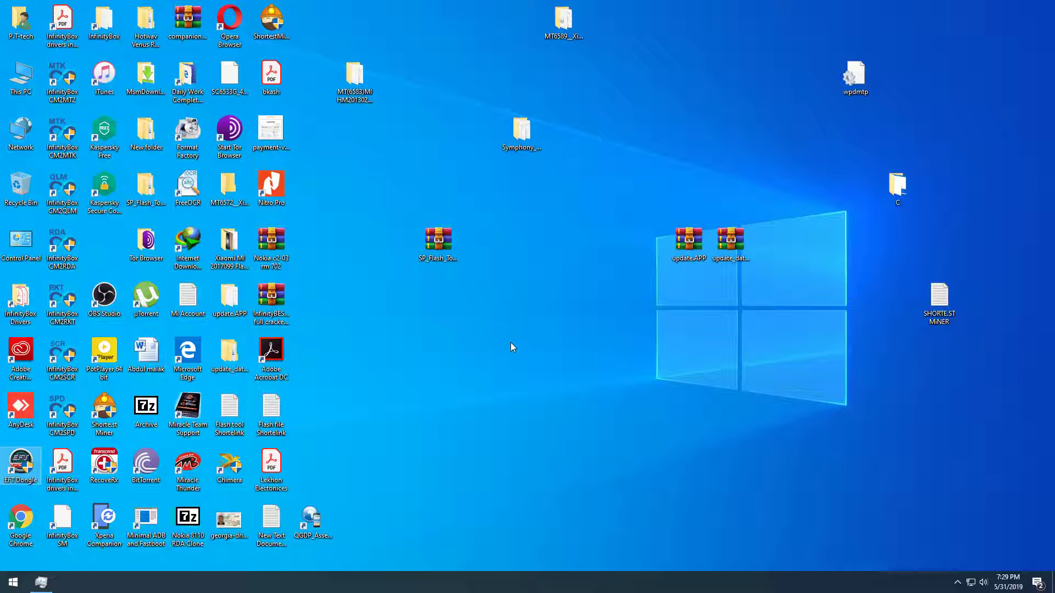
pyautogui.rightClick(500, 396)
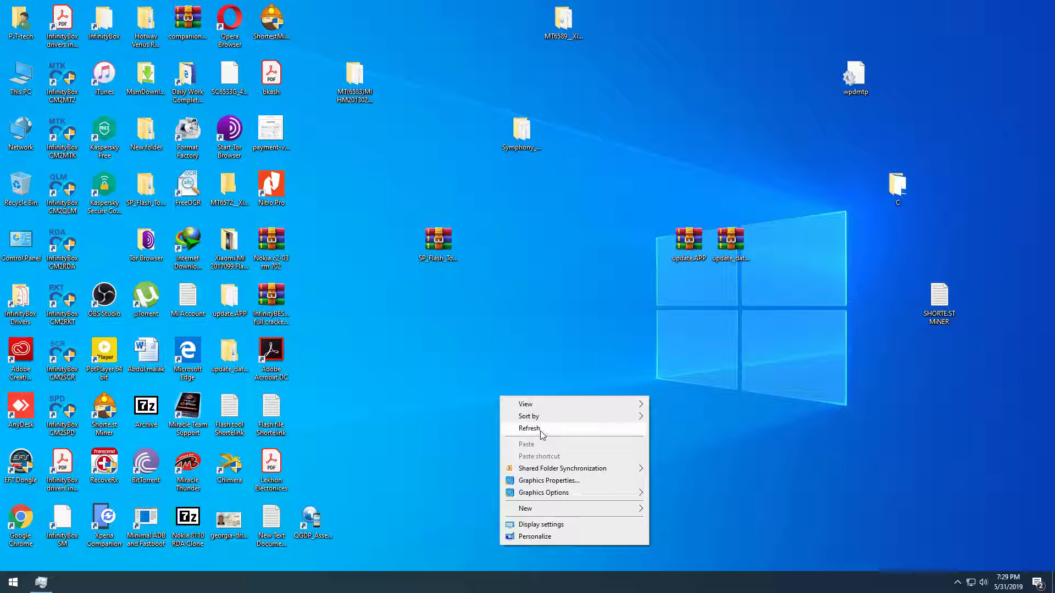
pyautogui.click(529, 428)
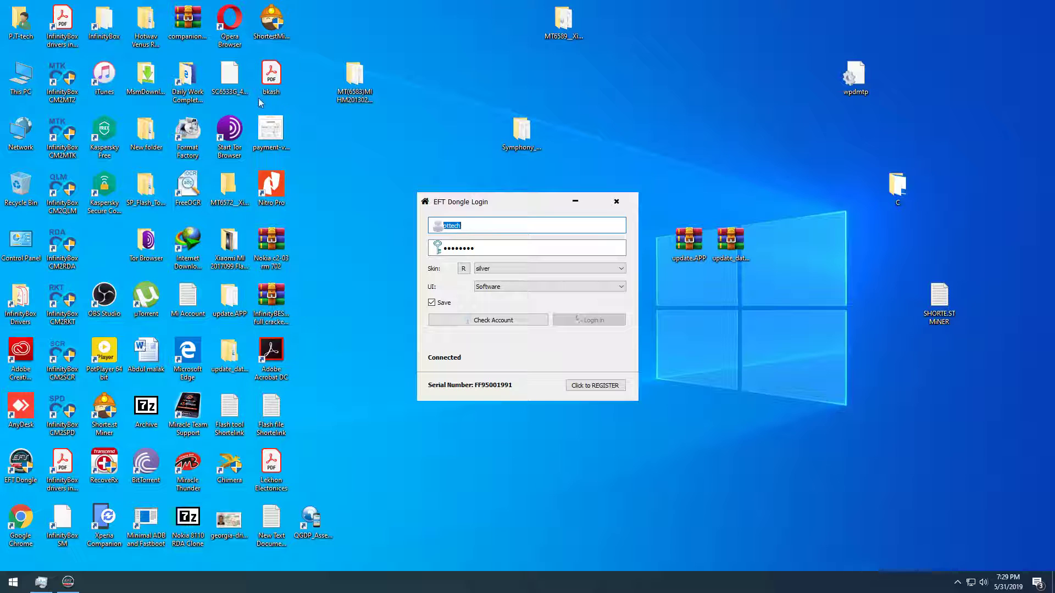
# Check the saved account in the EFT Dongle login window and log in with it.
pyautogui.click(511, 326)
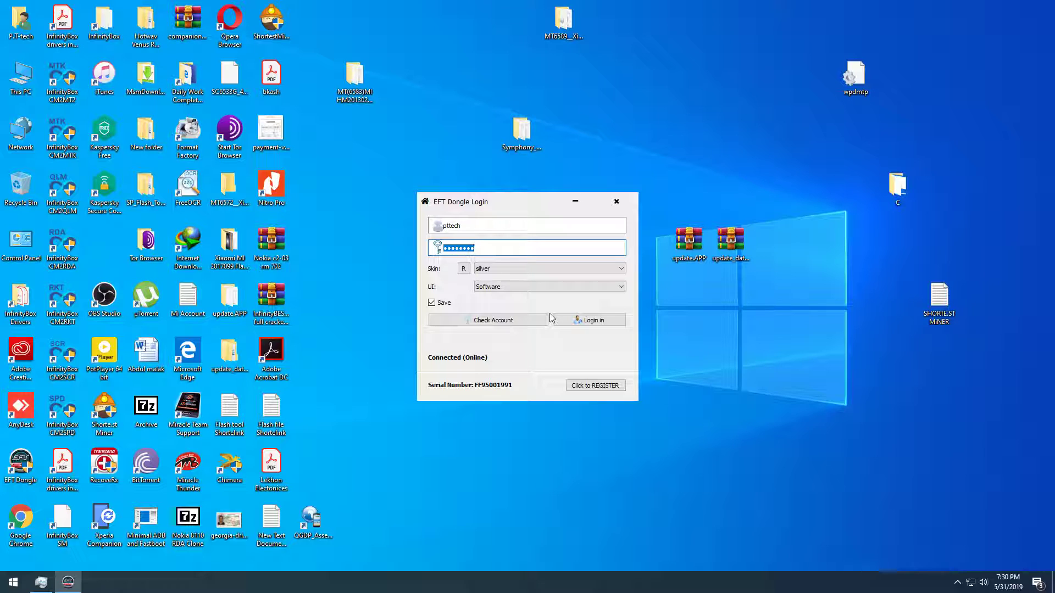
pyautogui.click(578, 321)
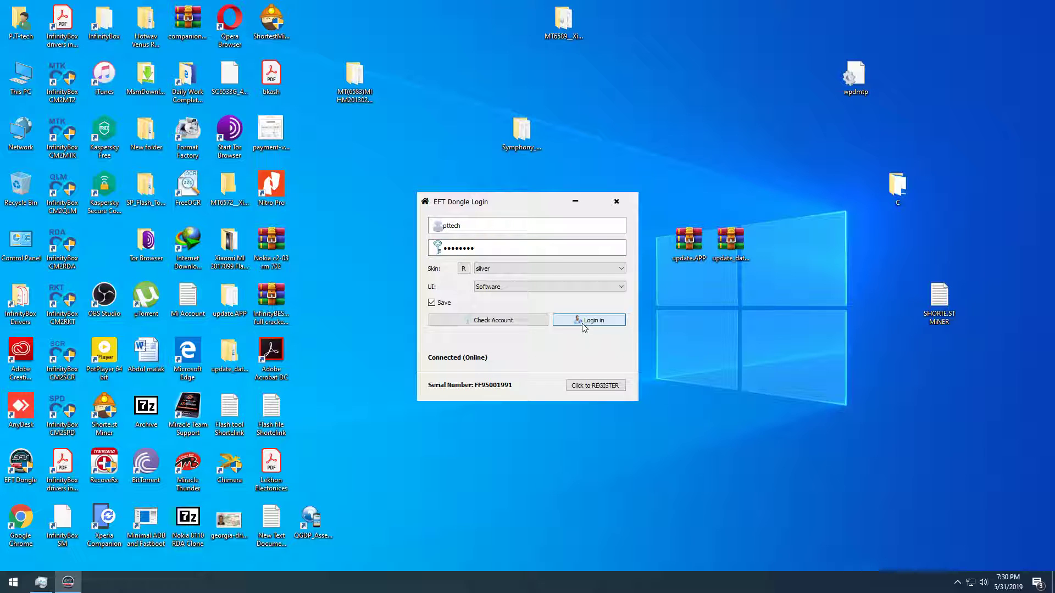
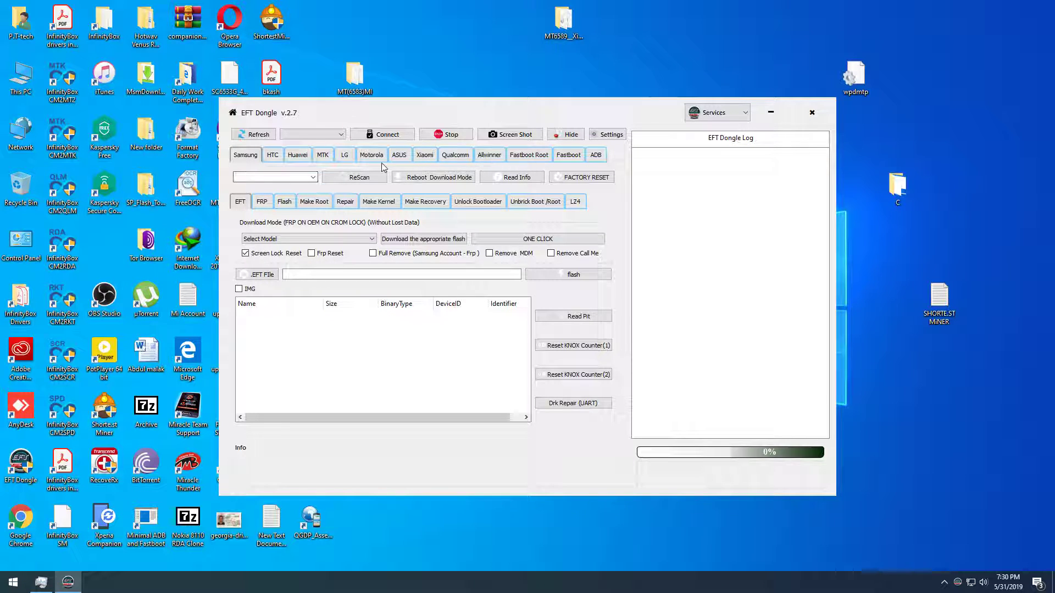
# Load UPDATE.APP from the desktop's update.APP folder as the Huawei offline firmware and enable the Fastboot option.
pyautogui.click(297, 157)
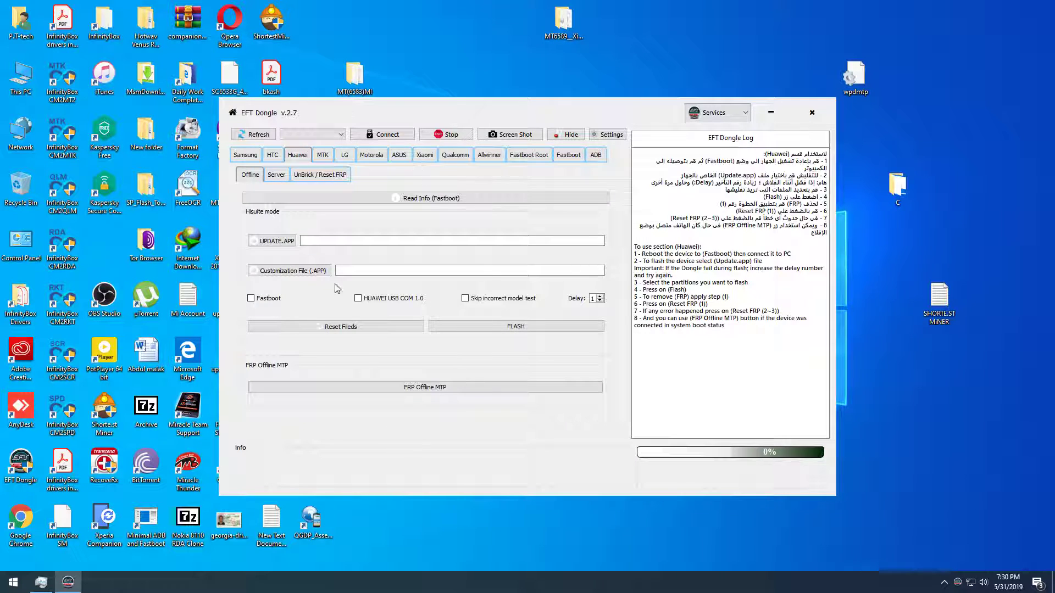
pyautogui.click(280, 242)
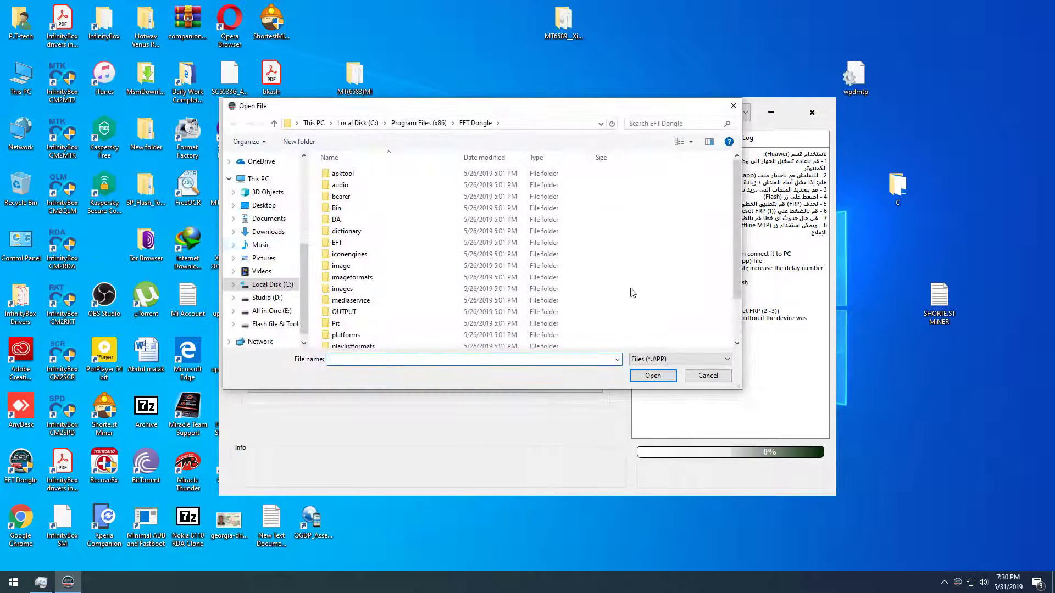
pyautogui.click(263, 205)
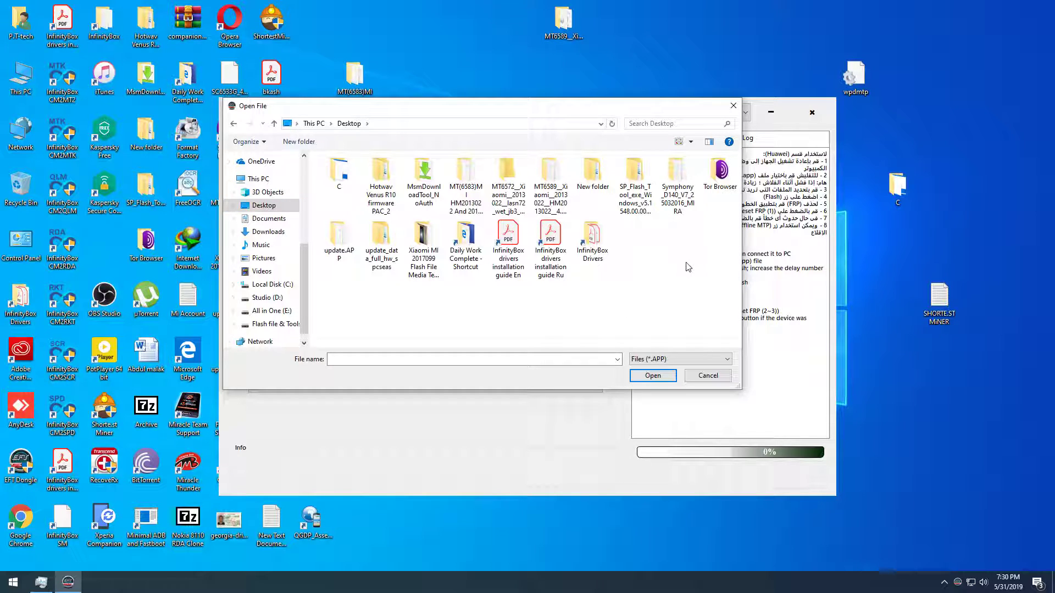
pyautogui.doubleClick(347, 259)
pyautogui.doubleClick(382, 198)
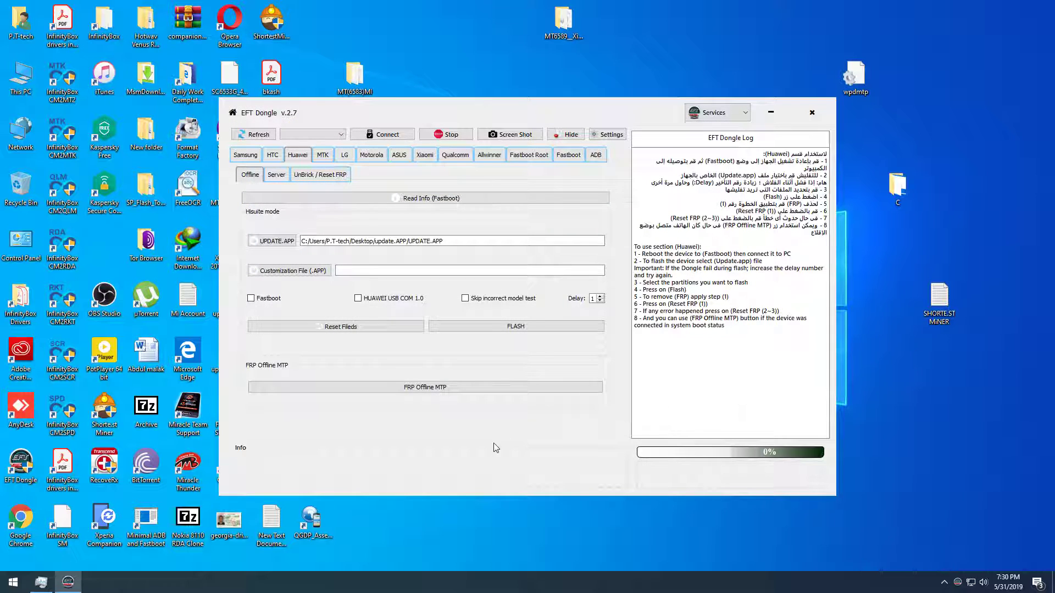
pyautogui.click(251, 298)
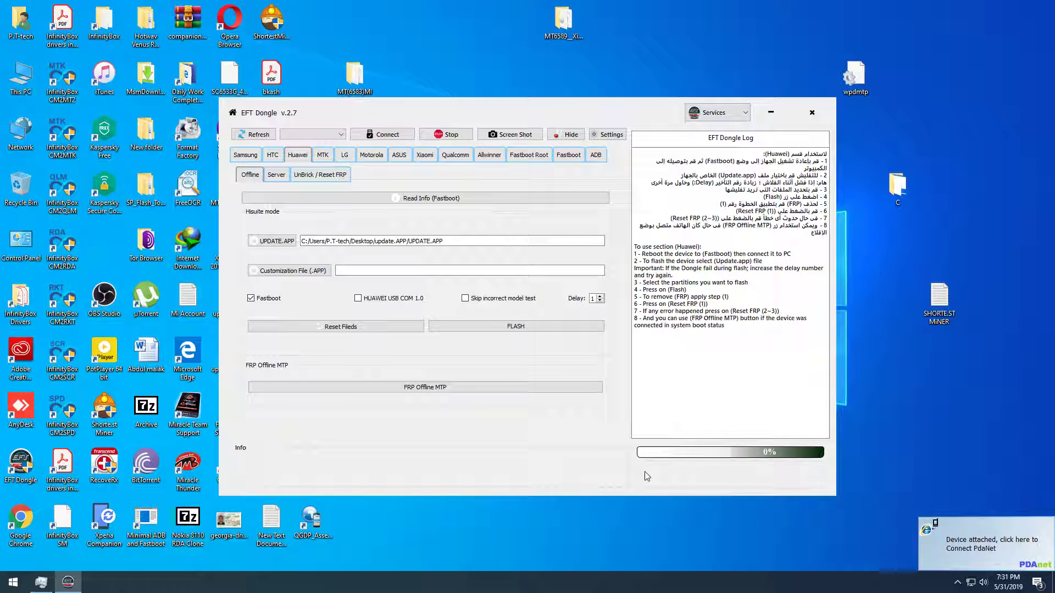
# Open Device Manager in the Computer Management window for This PC.
pyautogui.rightClick(18, 90)
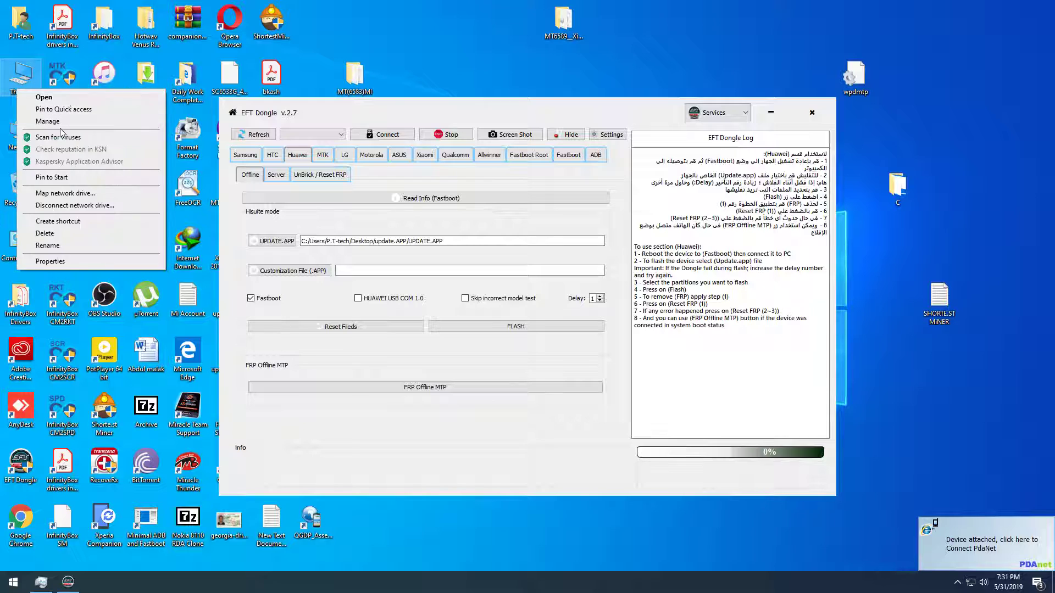
pyautogui.click(60, 126)
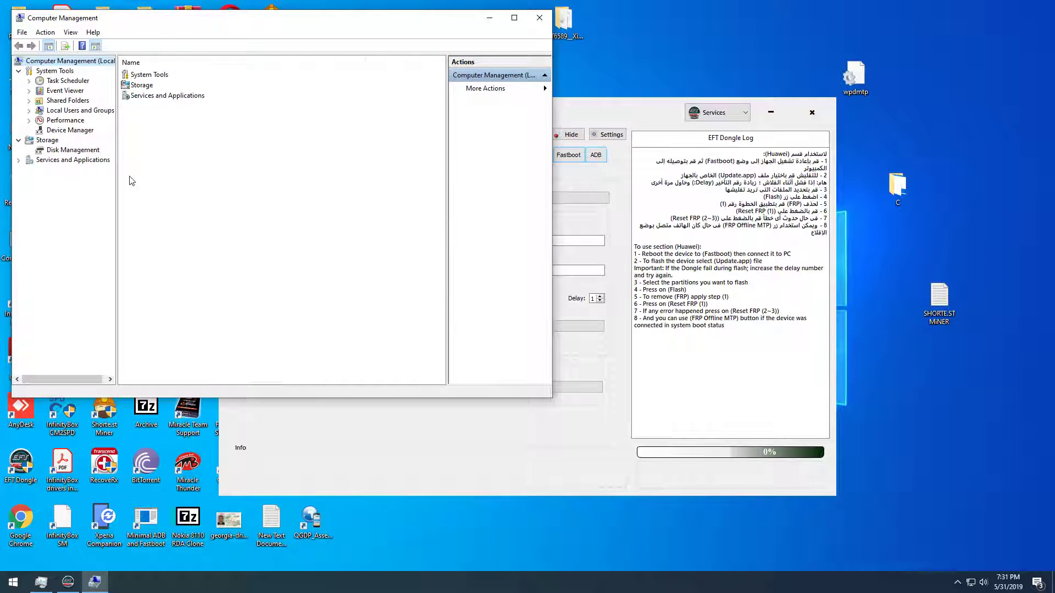
pyautogui.click(79, 131)
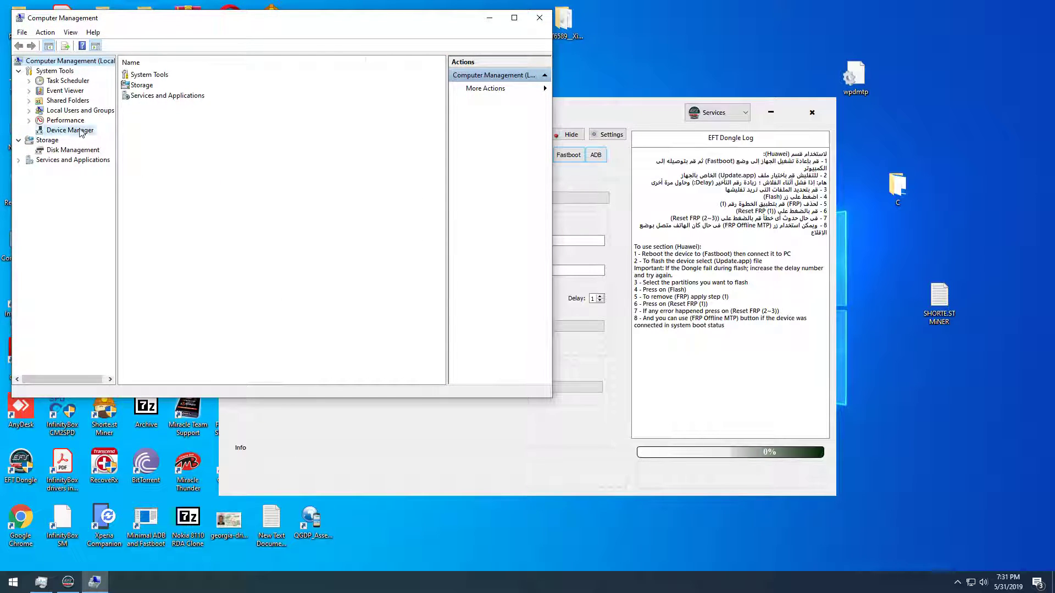
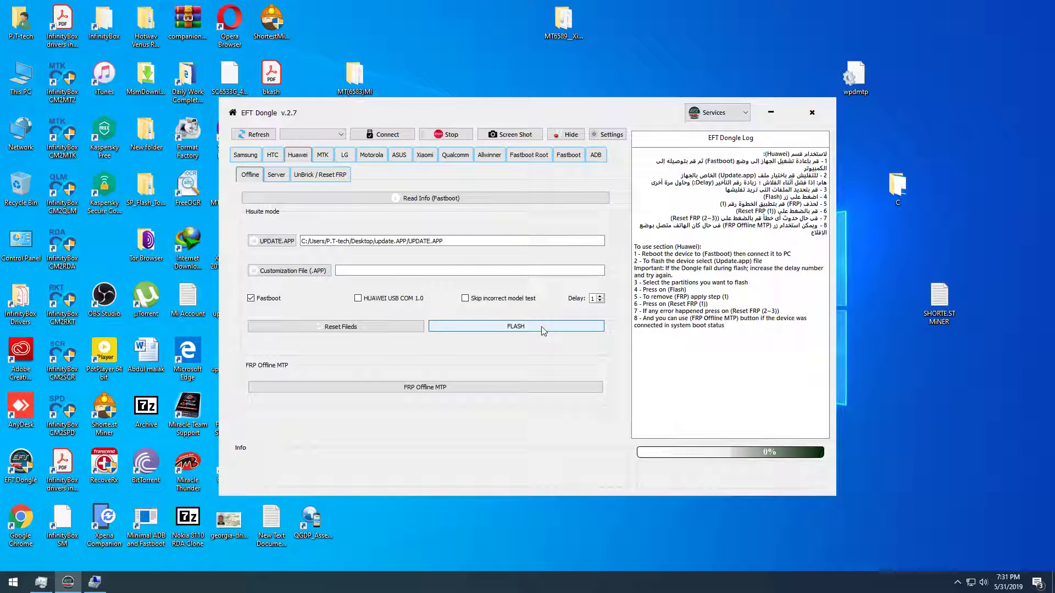
# Start flashing the connected Huawei phone with the loaded UPDATE.APP firmware.
pyautogui.click(542, 329)
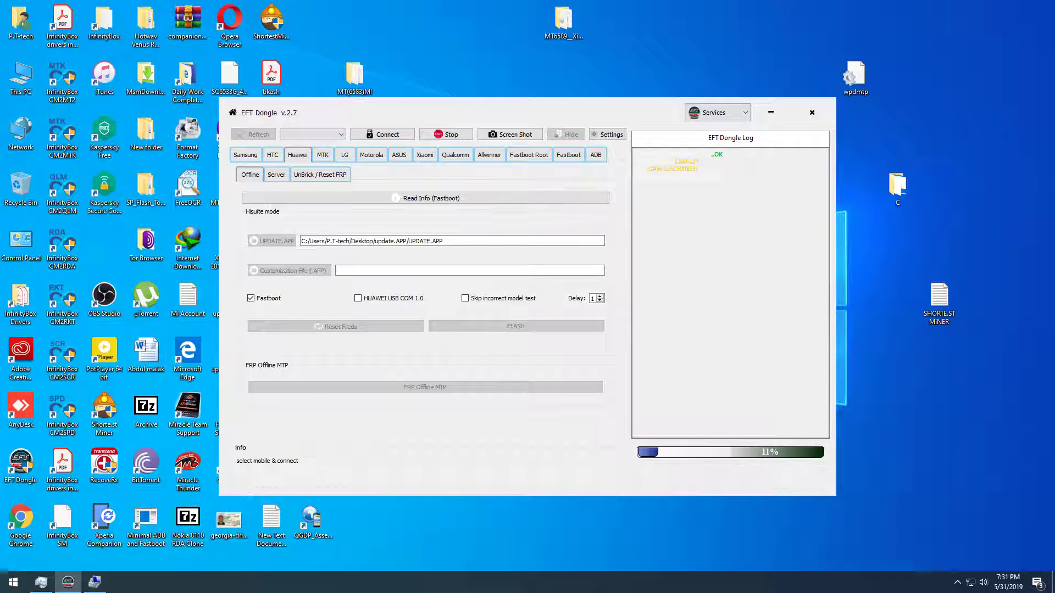
# Inspect the Ports and Android Device categories in Device Manager for the connected phone, and minimize Computer Management.
pyautogui.click(109, 586)
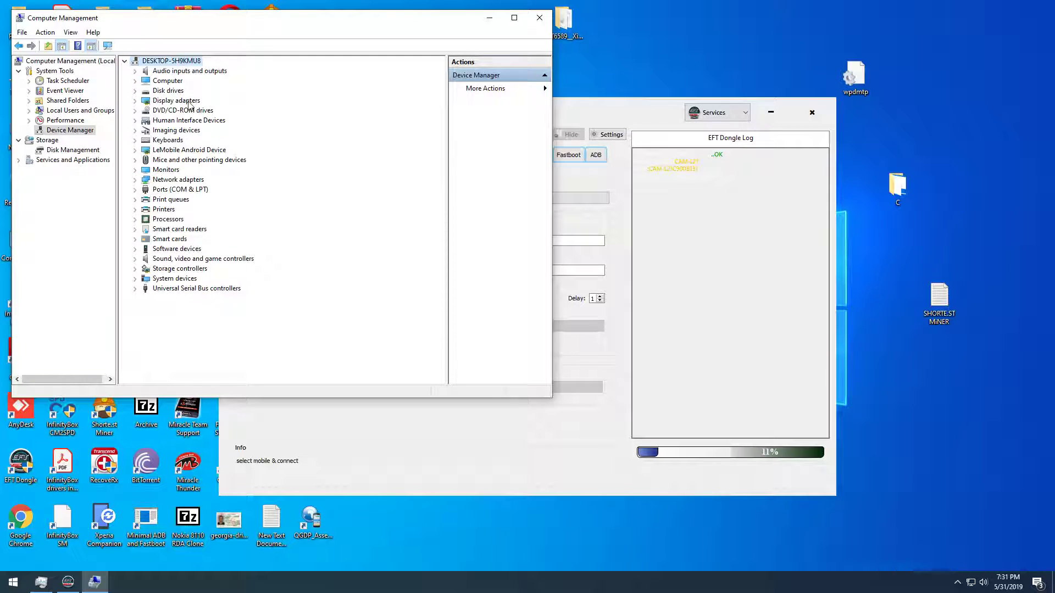
pyautogui.click(136, 191)
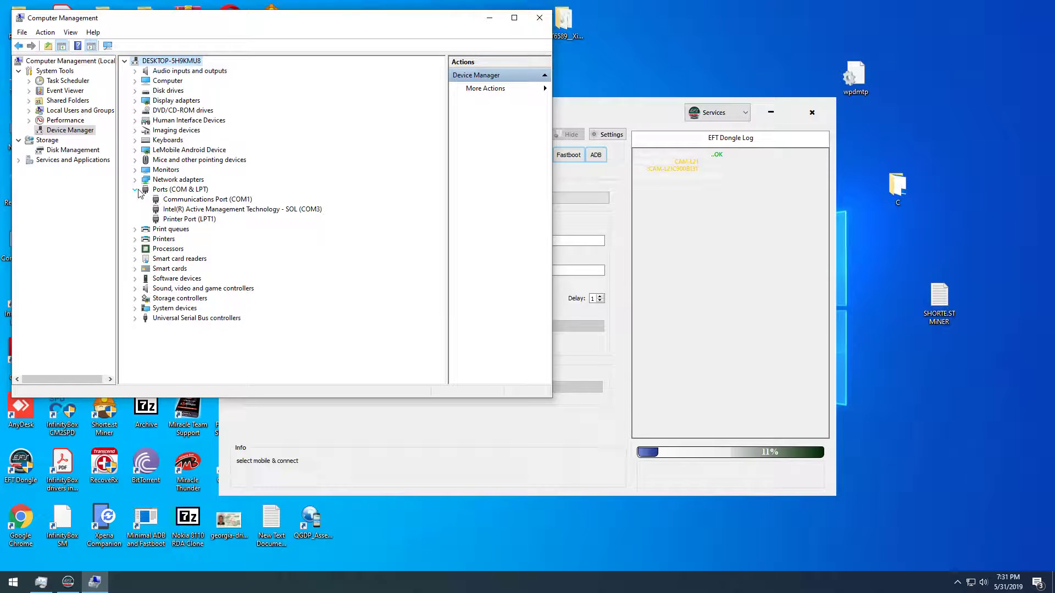
pyautogui.click(136, 190)
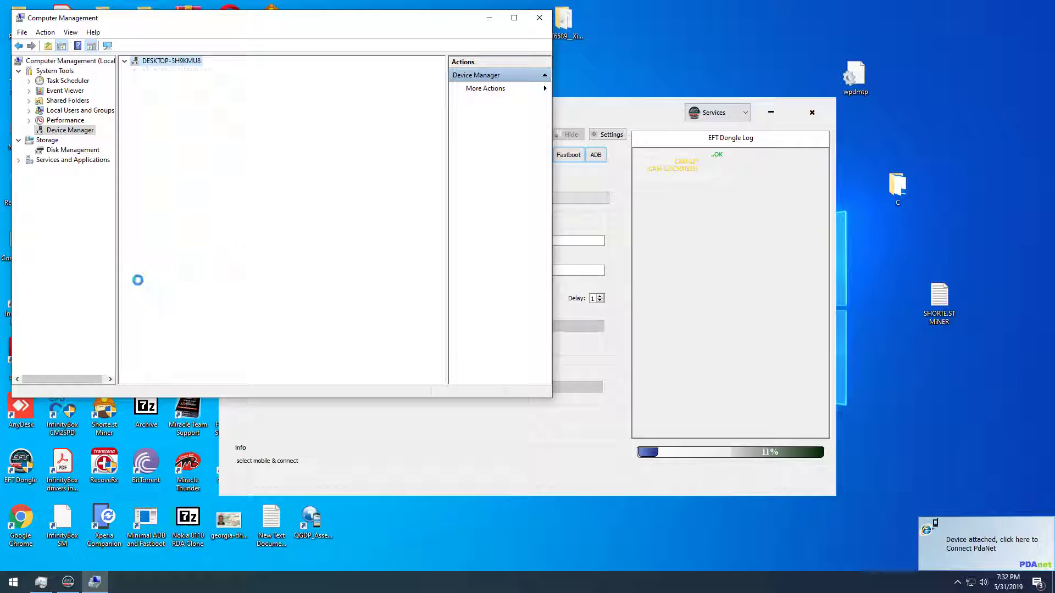
pyautogui.click(135, 71)
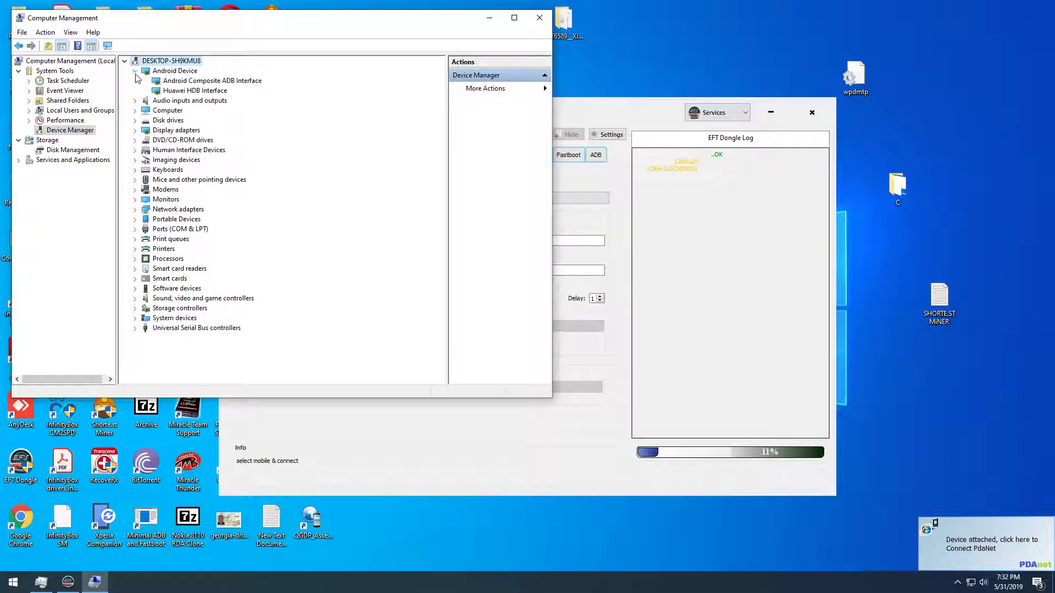
pyautogui.click(489, 19)
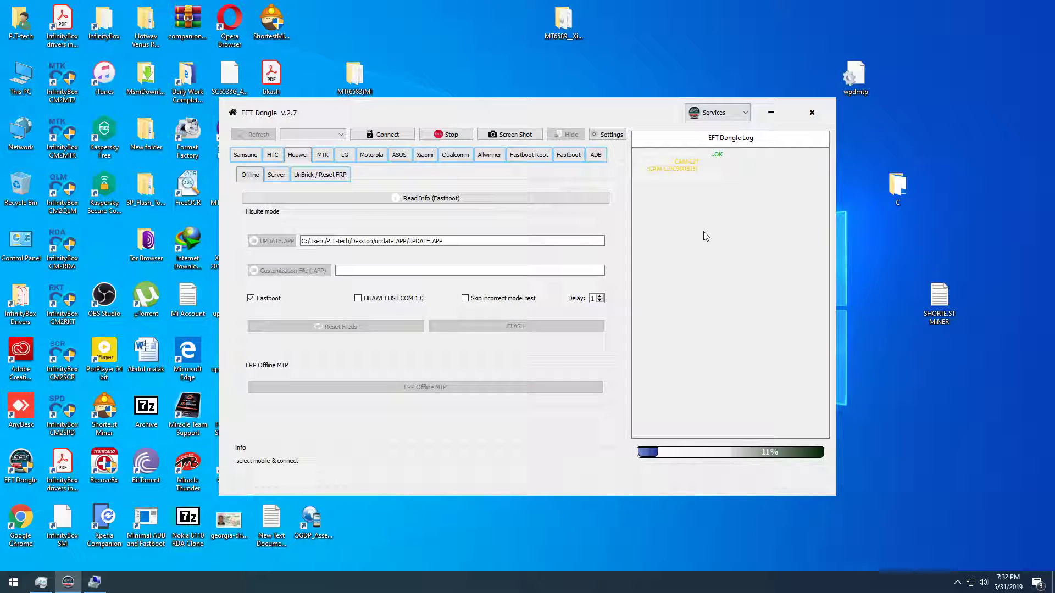
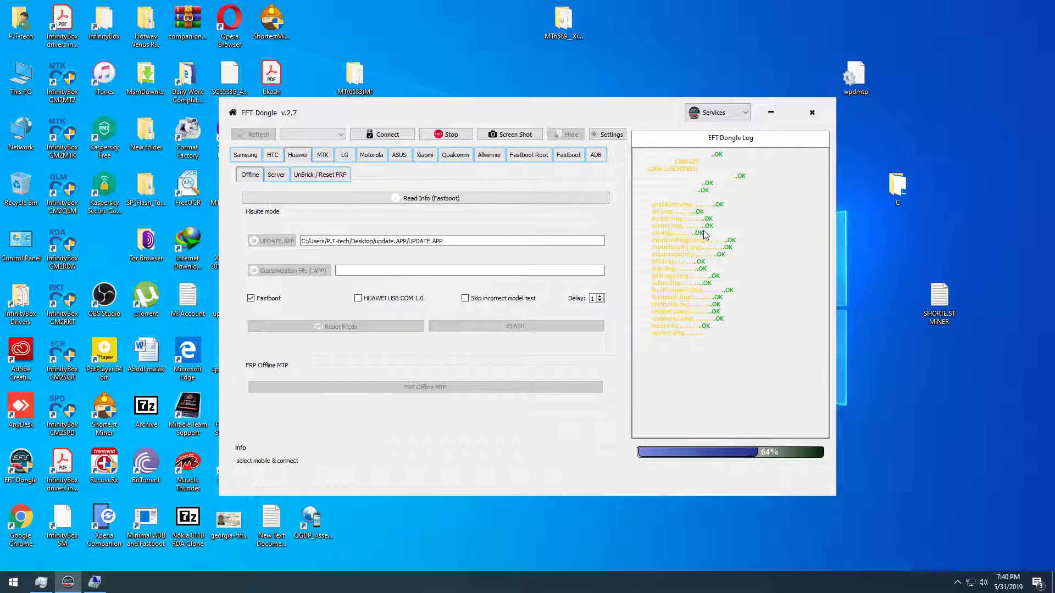
# Examine the CPU and Disk 0 (C:) performance in Task Manager during flashing, and minimize it.
pyautogui.click(42, 583)
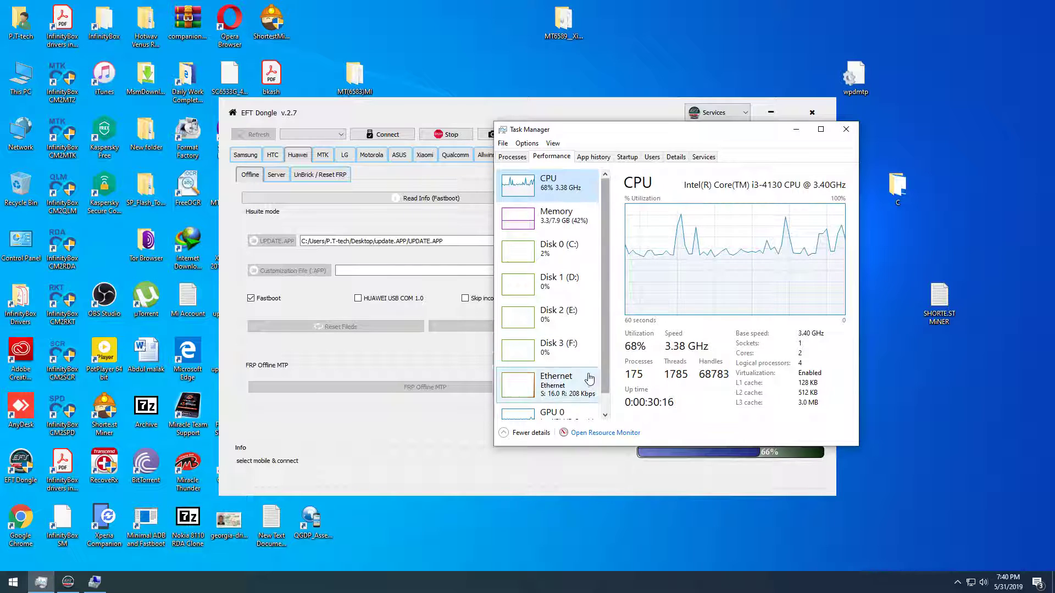
pyautogui.click(581, 260)
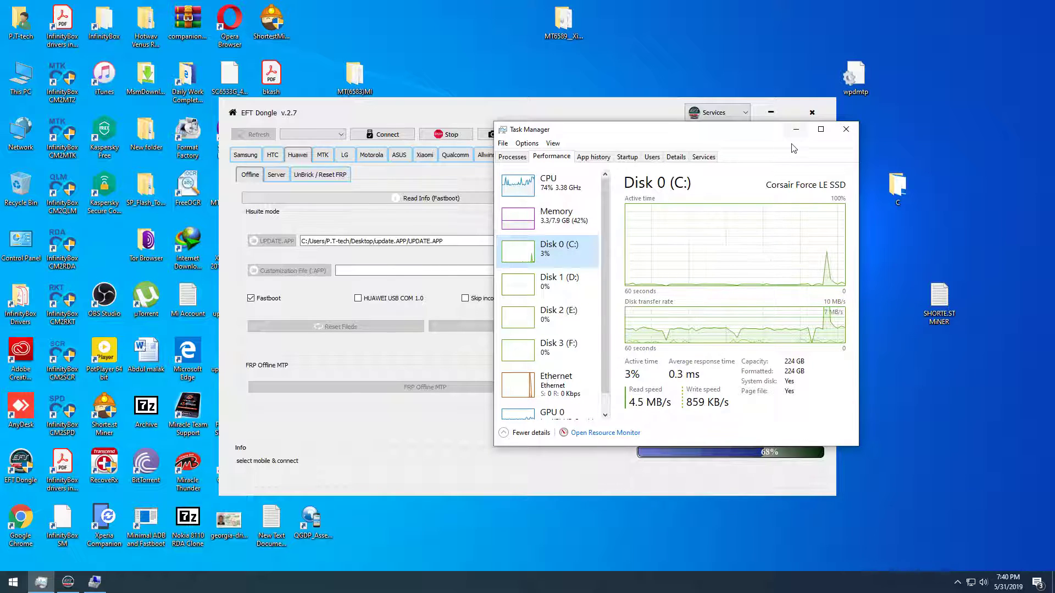
pyautogui.click(796, 129)
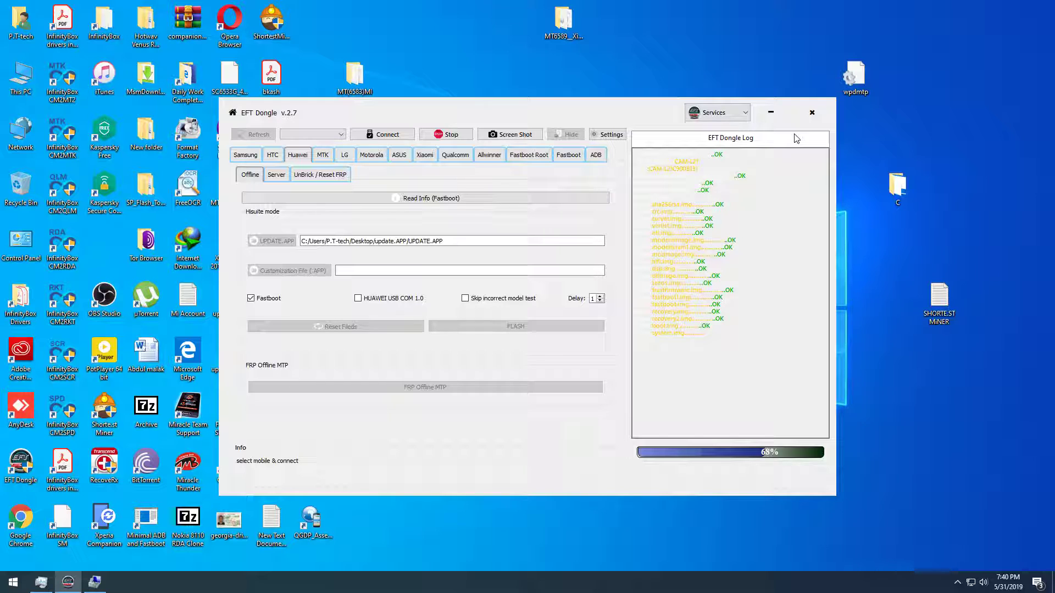
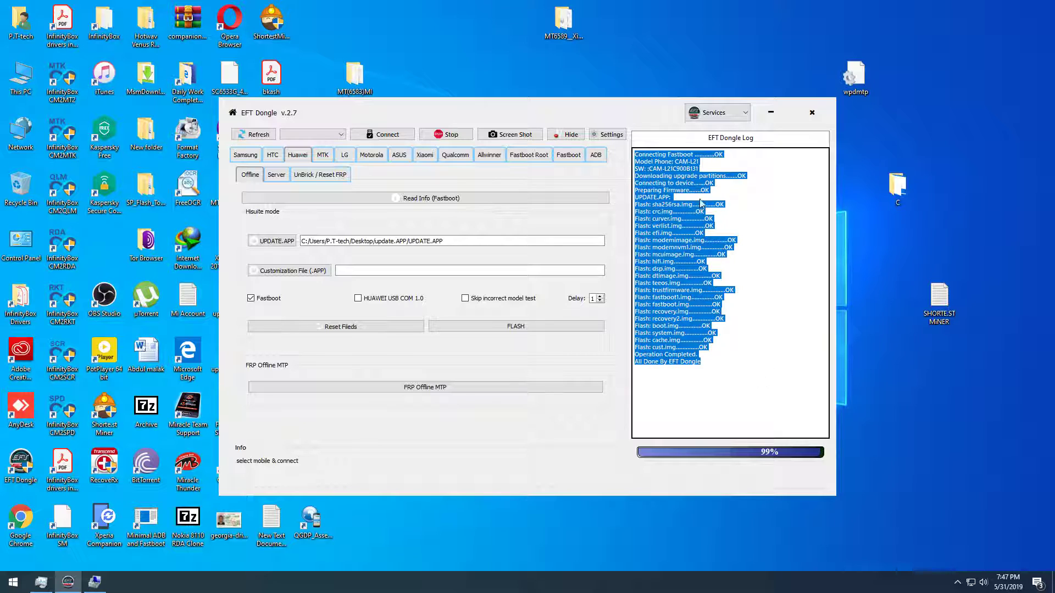
# Highlight the whole EFT Dongle log to read the flashing entries, and clear the selection.
pyautogui.click(714, 321)
pyautogui.moveTo(717, 390); pyautogui.dragTo(636, 141)
pyautogui.click(735, 392)
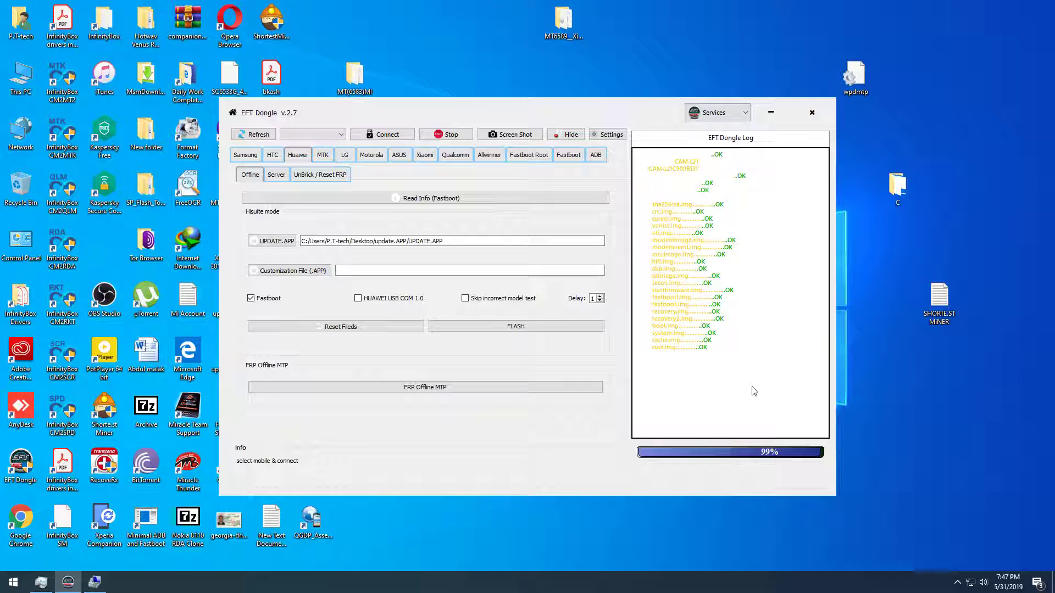
# Set the program's interface style to blue in the settings and return to the log.
pyautogui.click(610, 135)
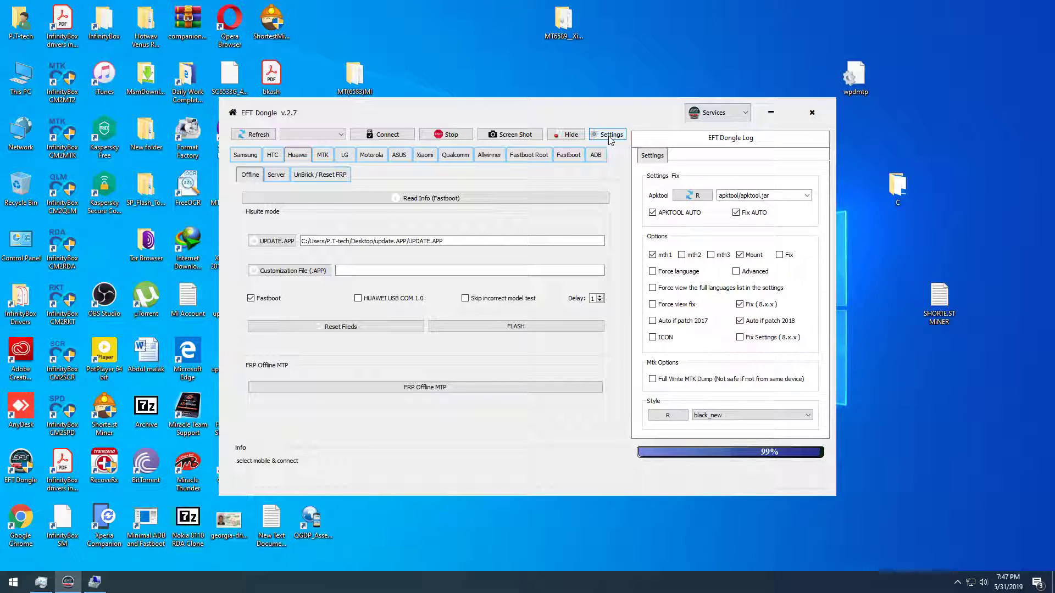
pyautogui.click(750, 416)
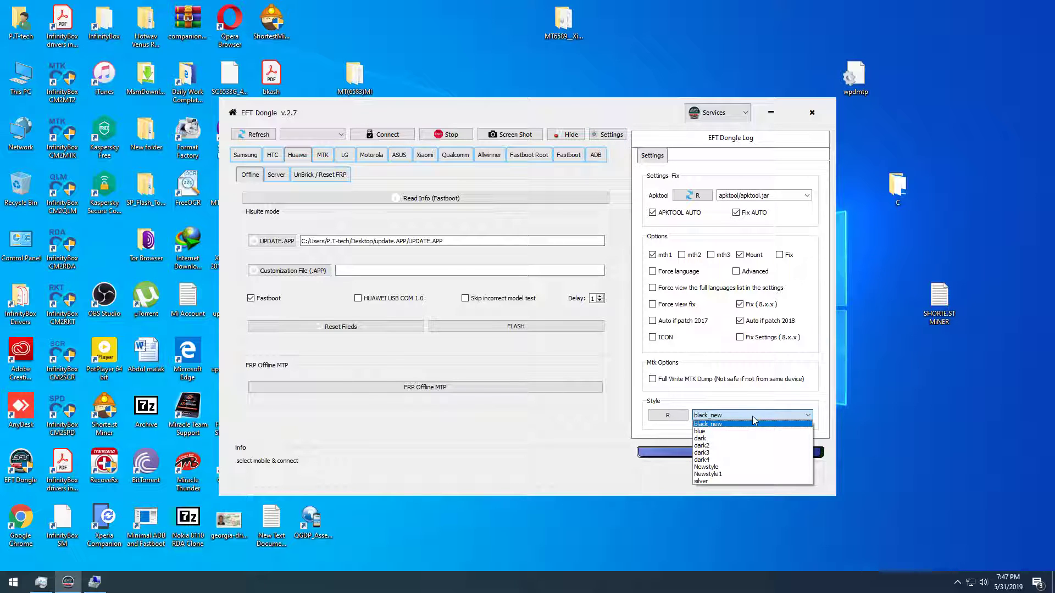
pyautogui.click(727, 425)
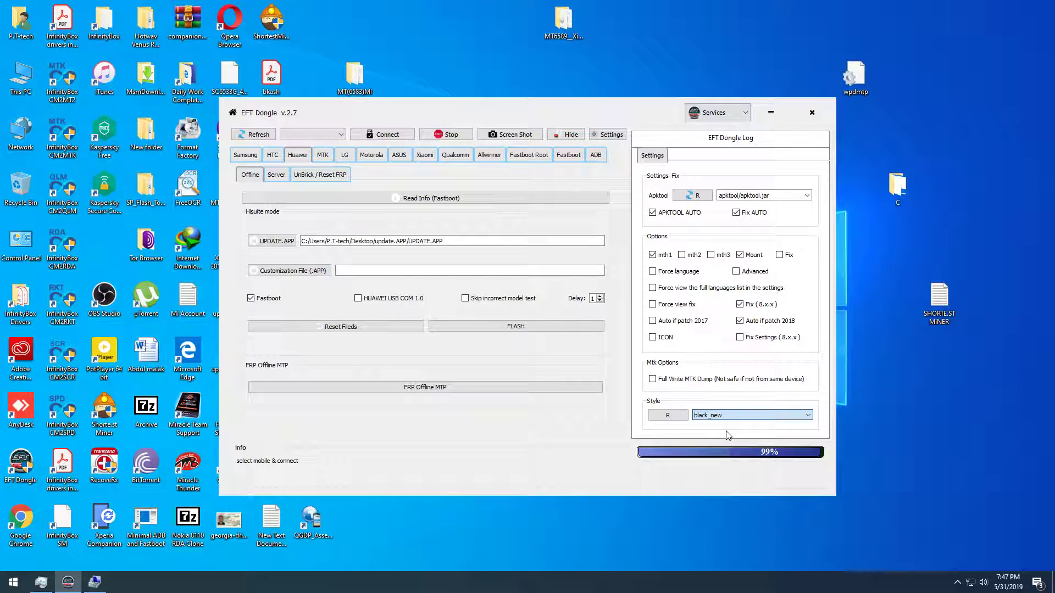
pyautogui.click(675, 417)
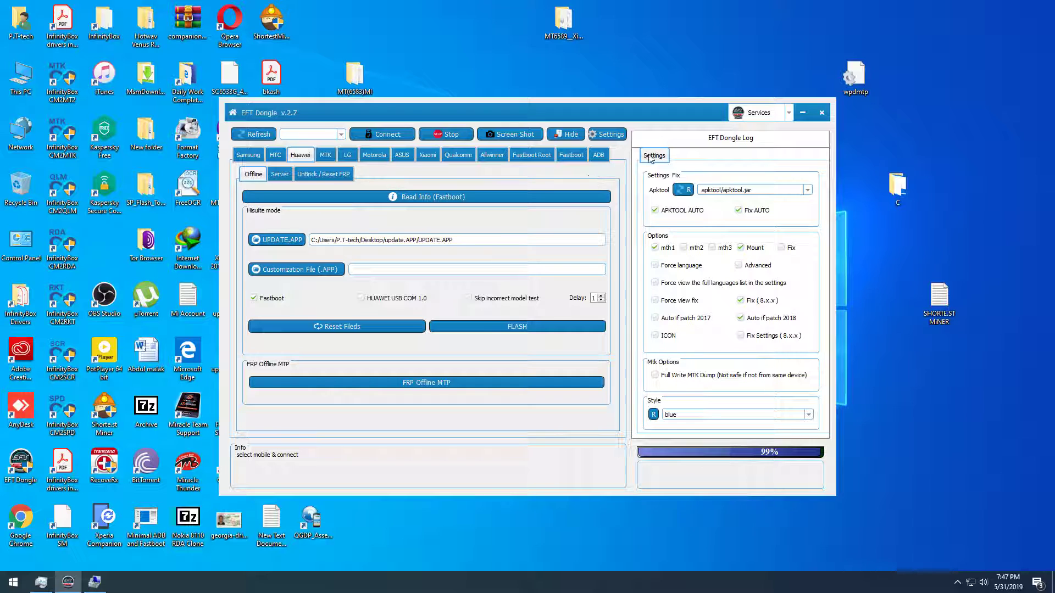
pyautogui.click(606, 135)
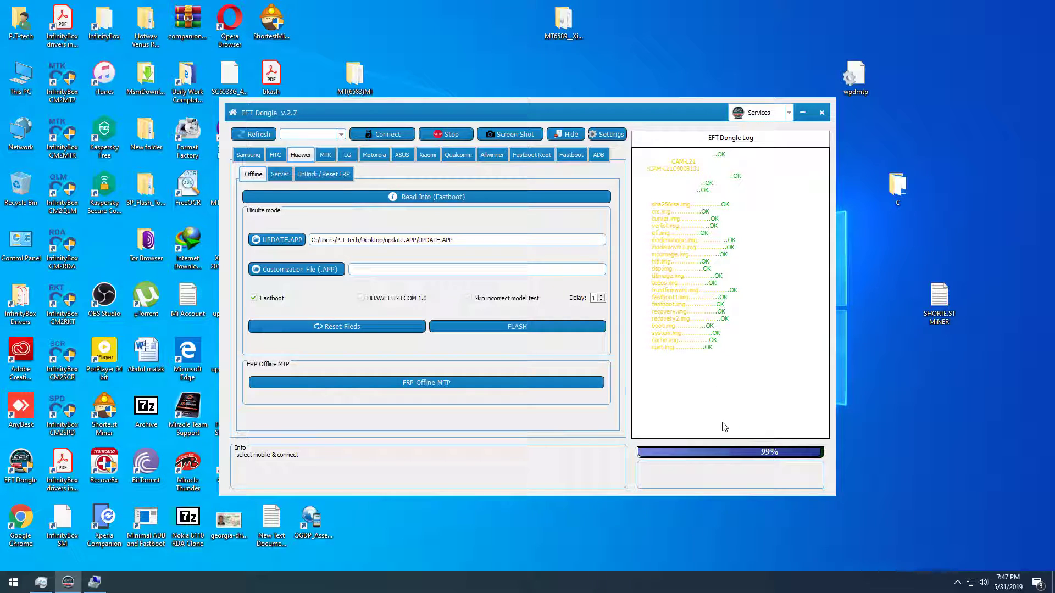
# Highlight the complete flashing log again, and select its last two lines to review the final status.
pyautogui.hotkey('ctrl', 'a')
pyautogui.click(684, 277)
pyautogui.doubleClick(755, 385)
pyautogui.moveTo(697, 369); pyautogui.dragTo(629, 115)
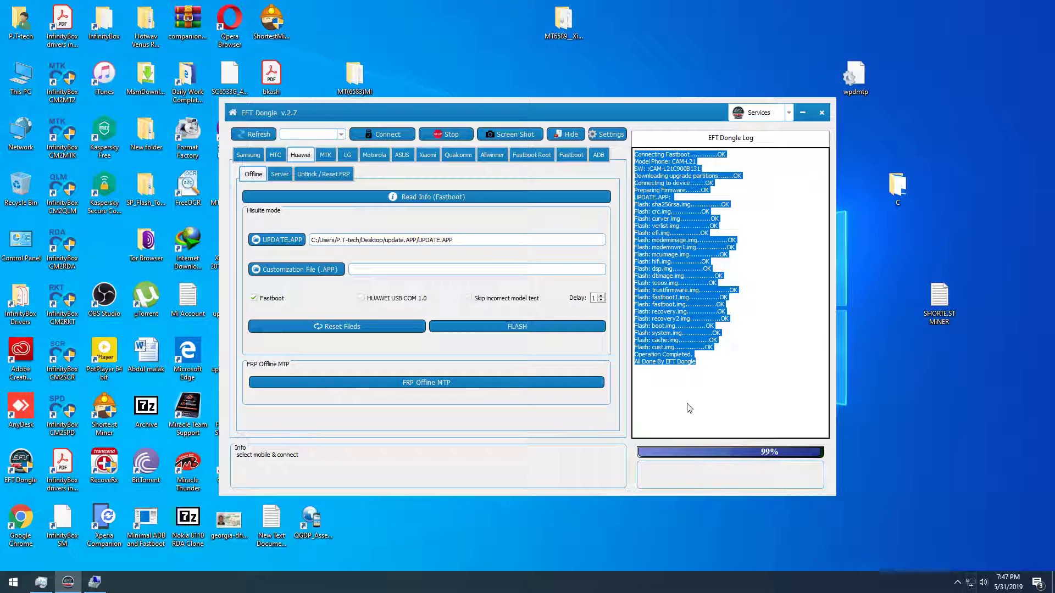
pyautogui.click(666, 371)
pyautogui.moveTo(710, 369); pyautogui.dragTo(622, 364)
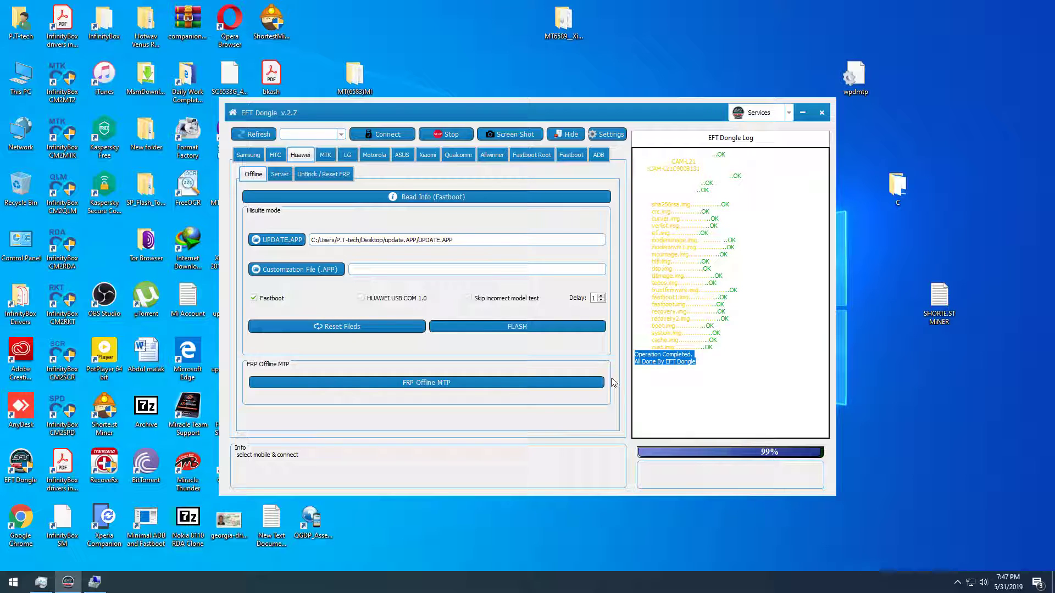
pyautogui.click(959, 588)
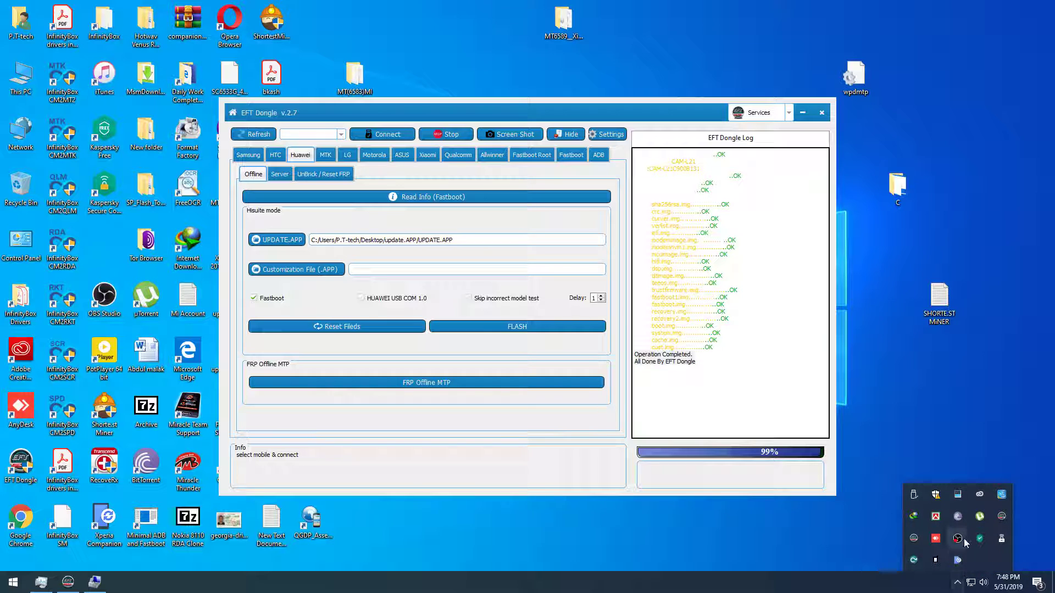